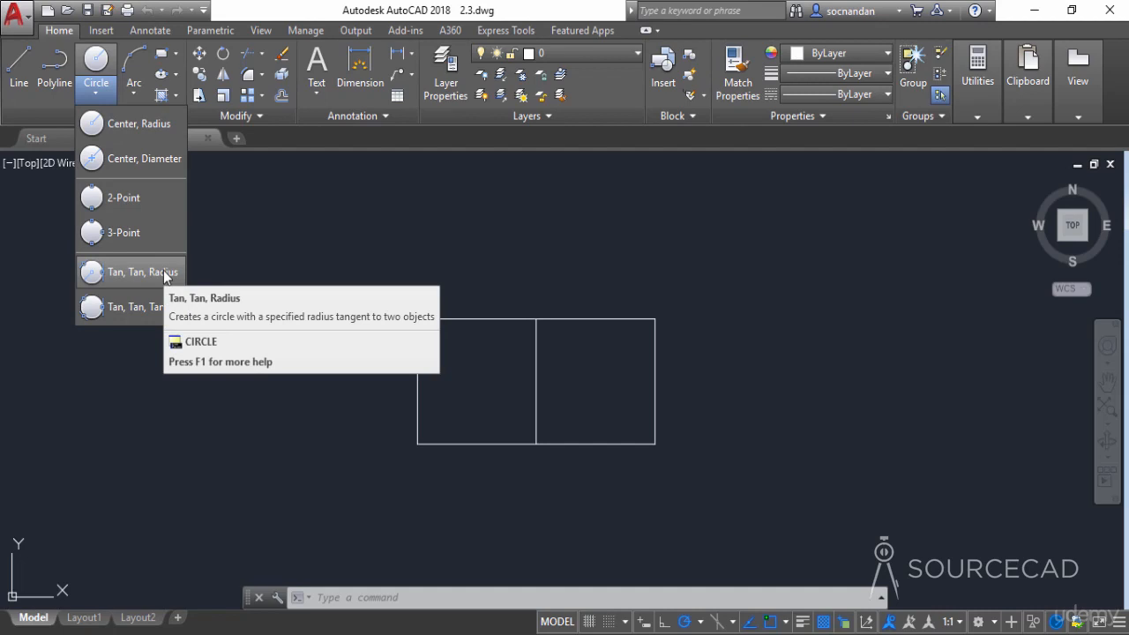
- Draw a circle of radius 1 centred on the midpoint of the rectangle's middle vertical line
{"action": "left_click", "coordinate": [144, 128]}
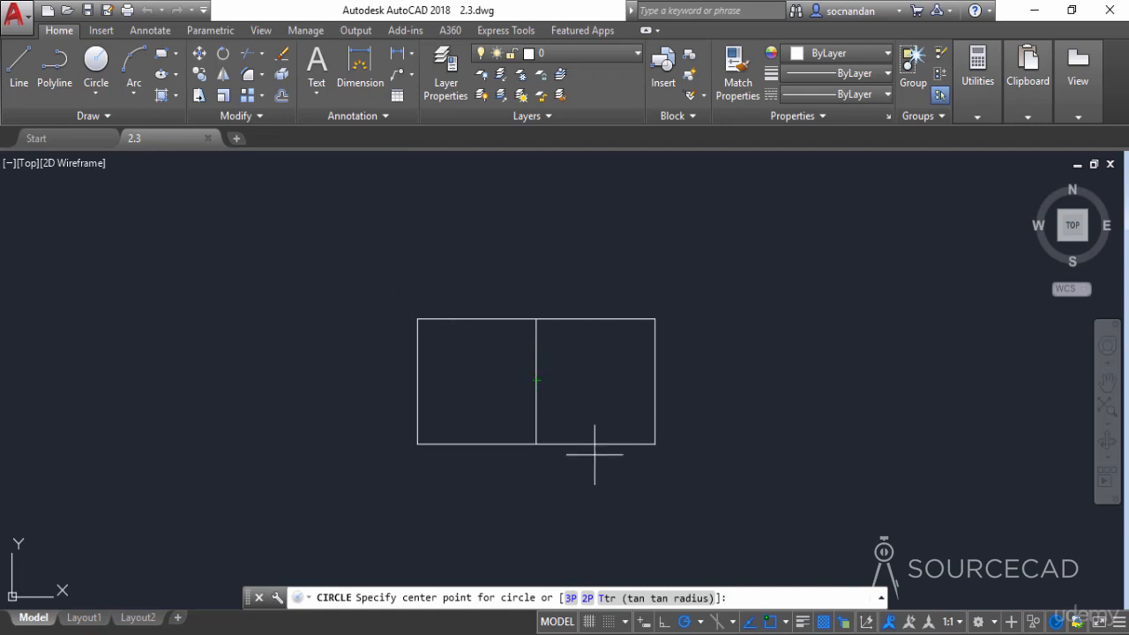
{"action": "left_click", "coordinate": [536, 381]}
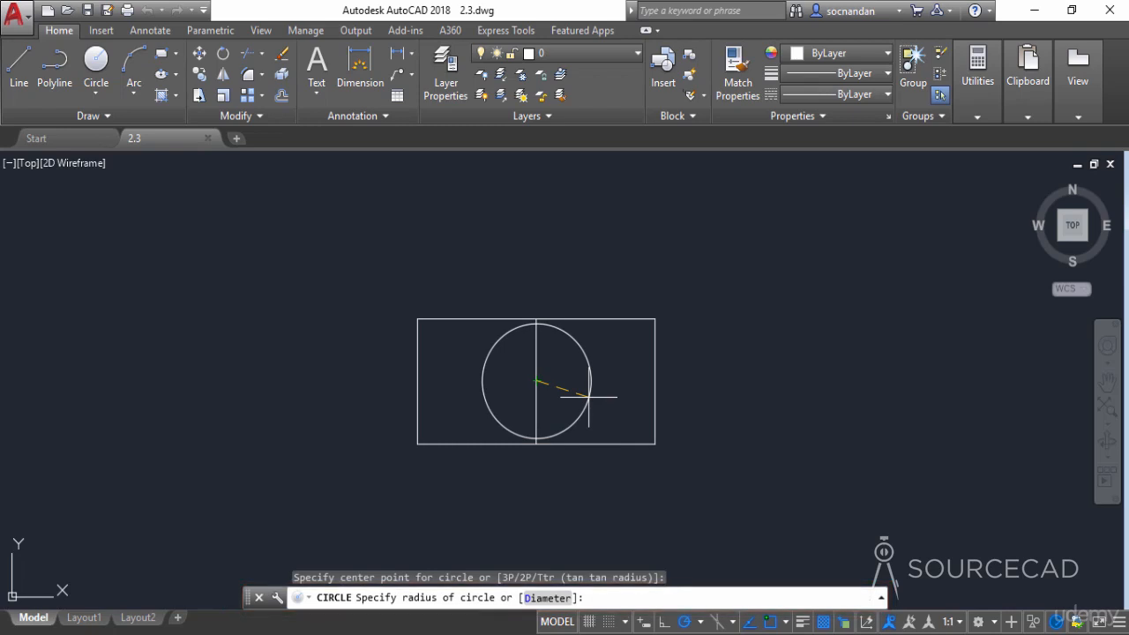
{"action": "type", "text": "1"}
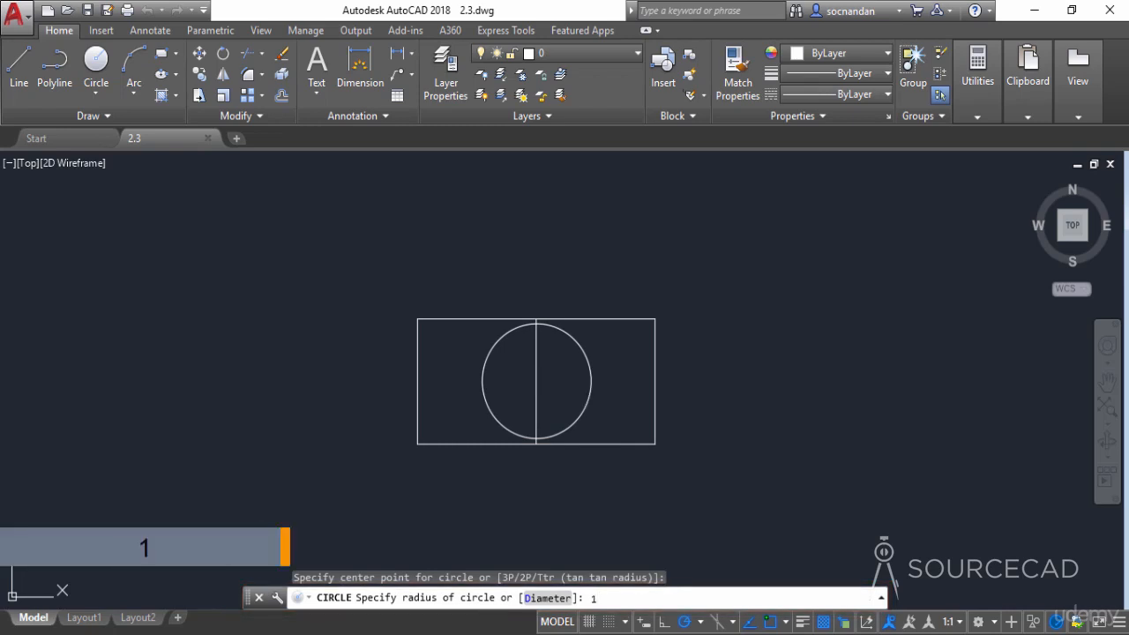
{"action": "key", "text": "Return"}
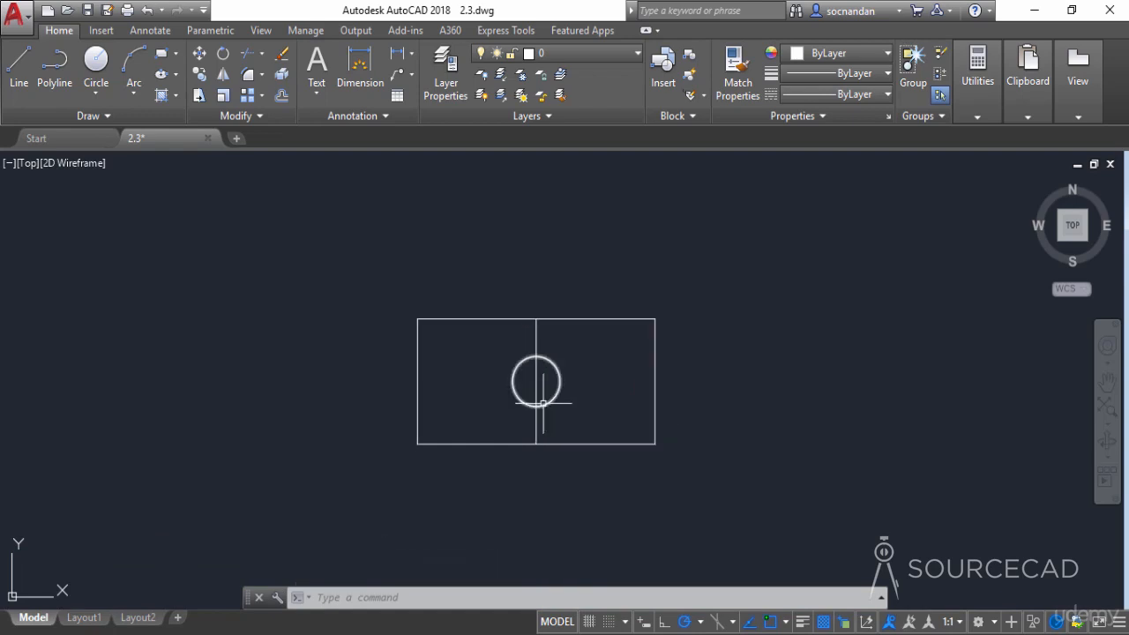
- Draw a concentric Center, Diameter circle with diameter 3 at the midpoint of the middle vertical line
{"action": "left_click", "coordinate": [97, 97]}
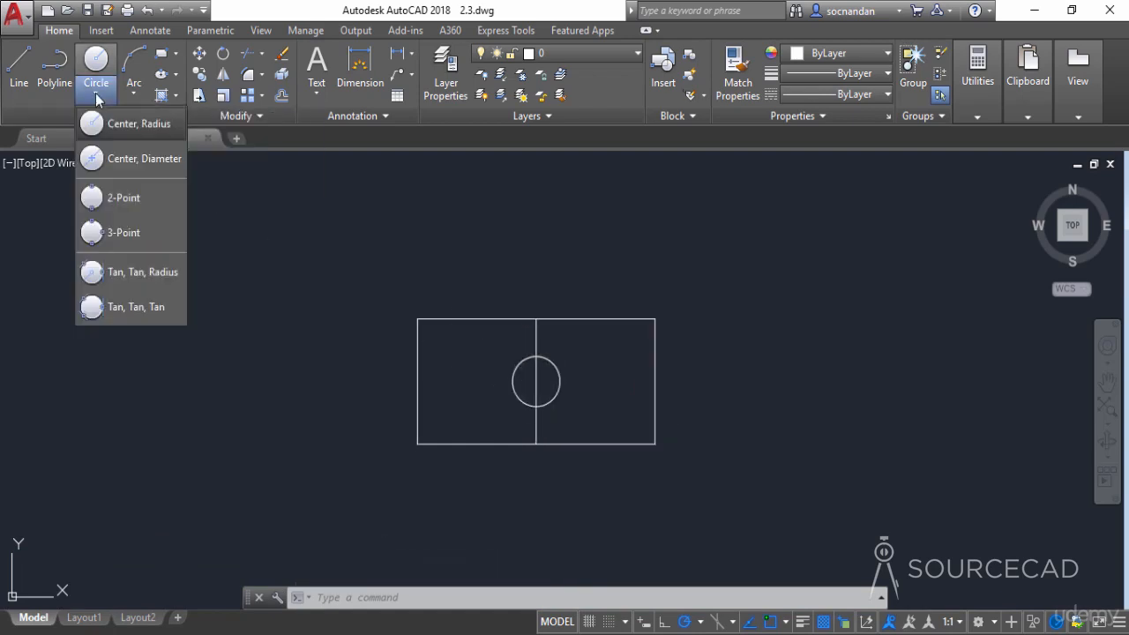
{"action": "left_click", "coordinate": [147, 160]}
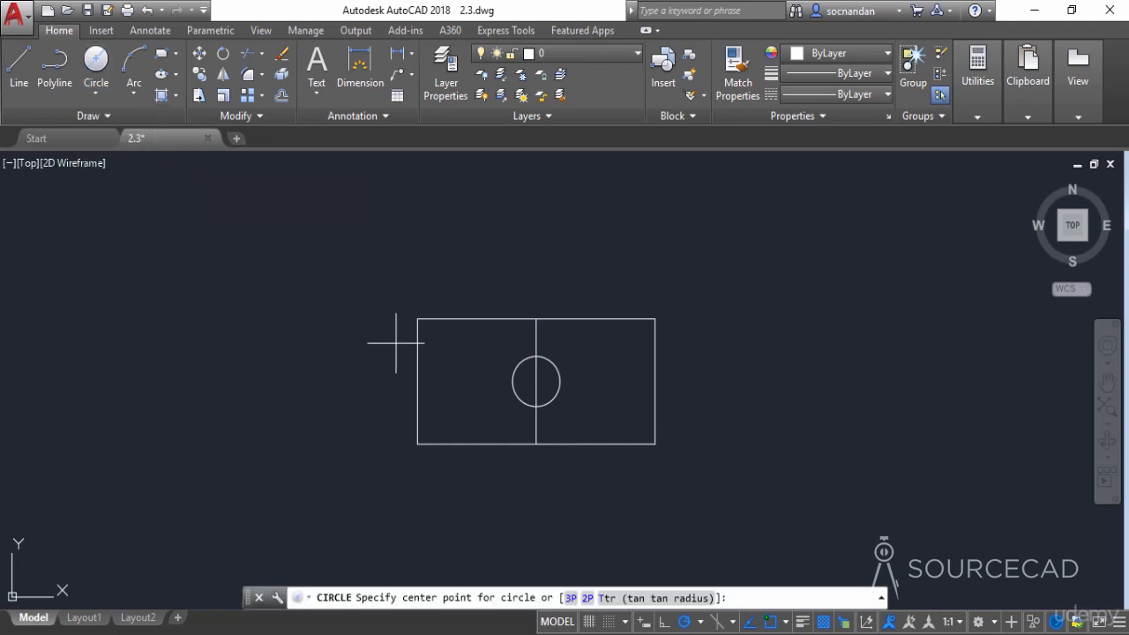
{"action": "left_click", "coordinate": [535, 381]}
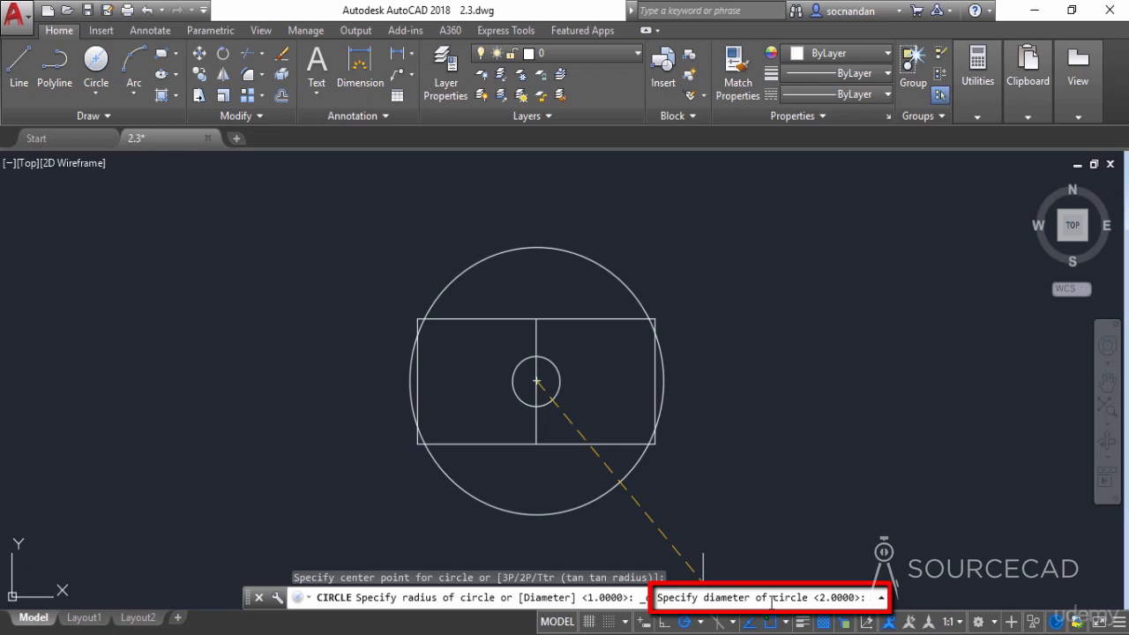
{"action": "type", "text": "3"}
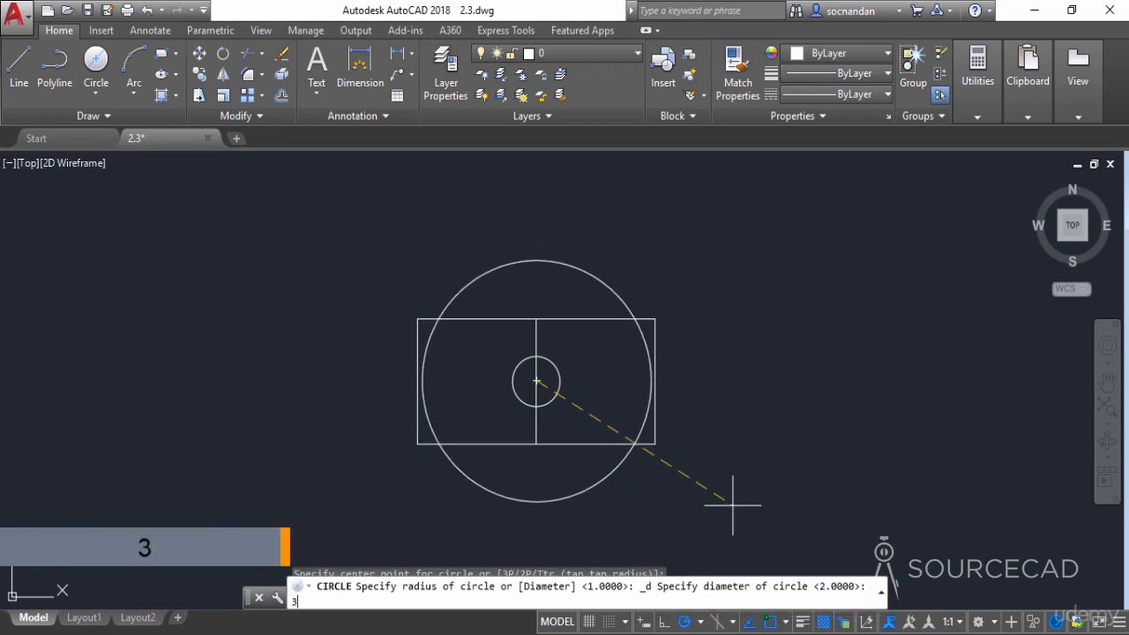
{"action": "key", "text": "Return"}
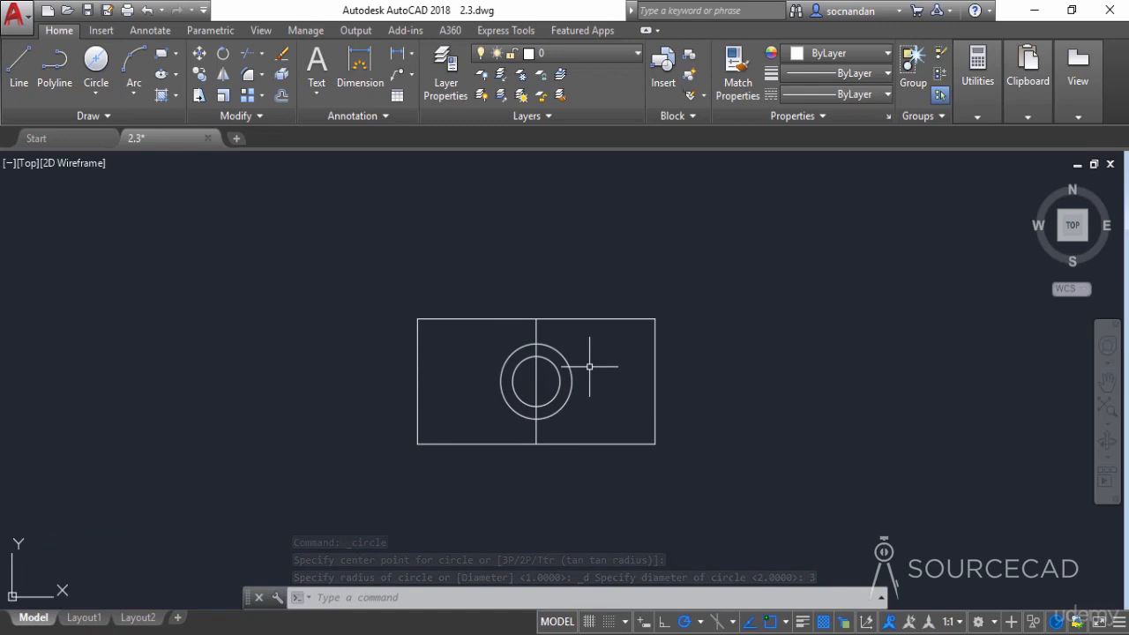
- Draw a third concentric circle with the Center, Radius method, switching to the Diameter option and entering a diameter of 4
{"action": "left_click", "coordinate": [109, 92]}
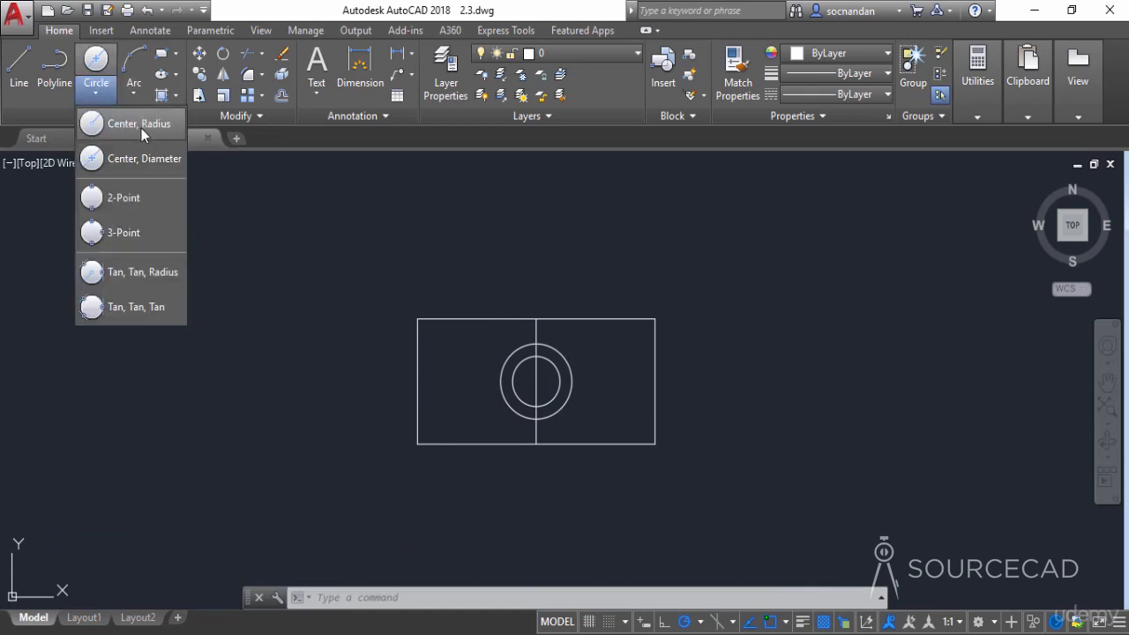
{"action": "left_click", "coordinate": [138, 126]}
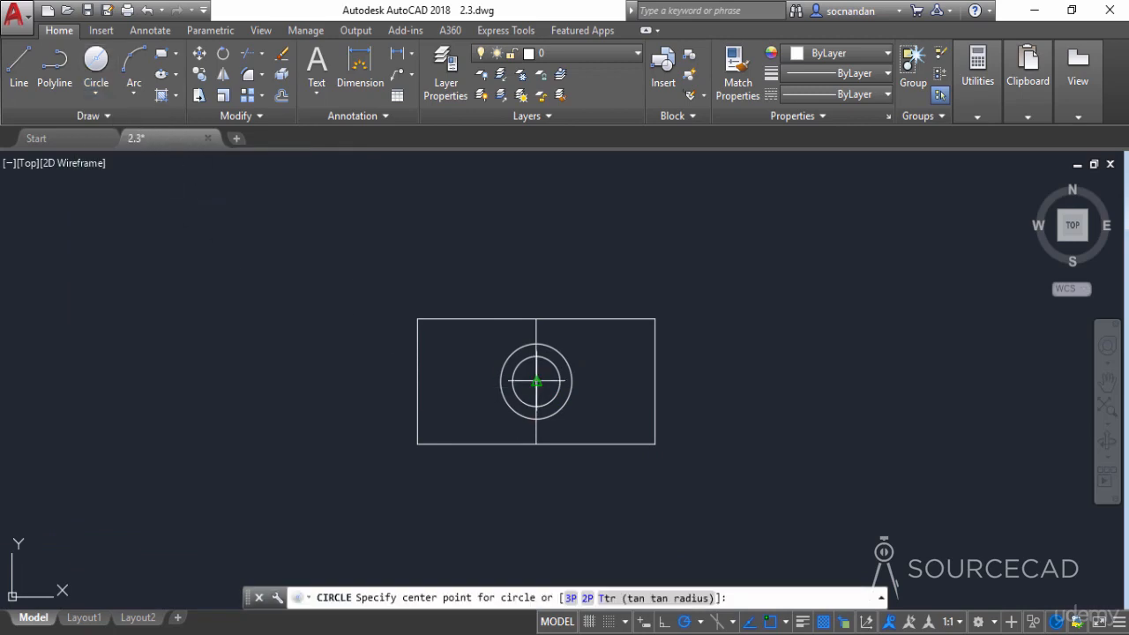
{"action": "left_click", "coordinate": [536, 381]}
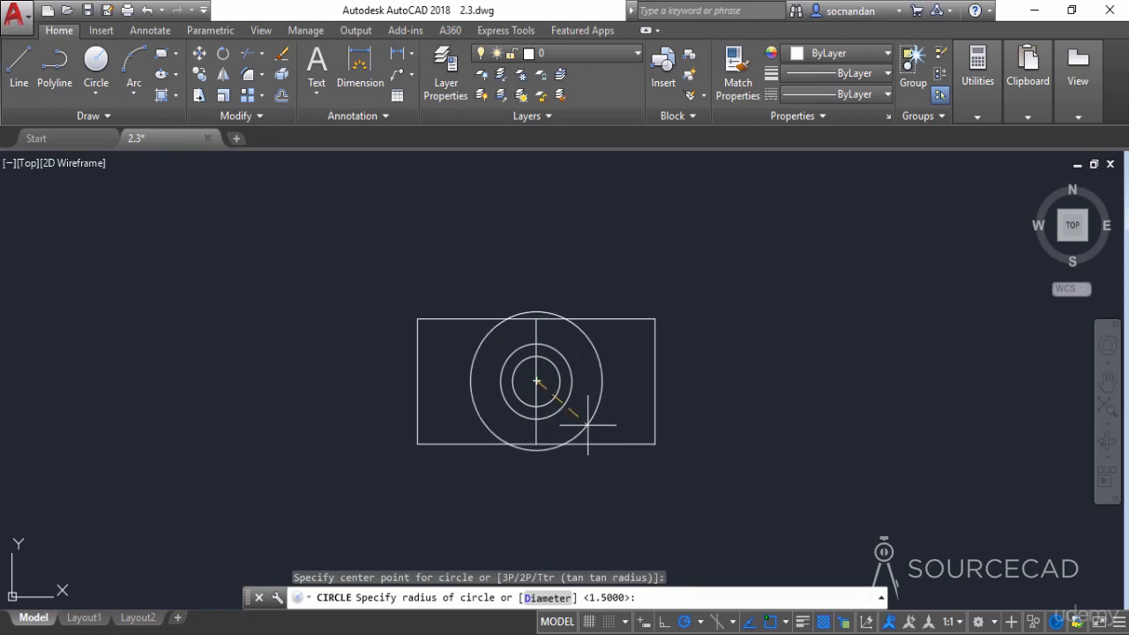
{"action": "left_click", "coordinate": [548, 598]}
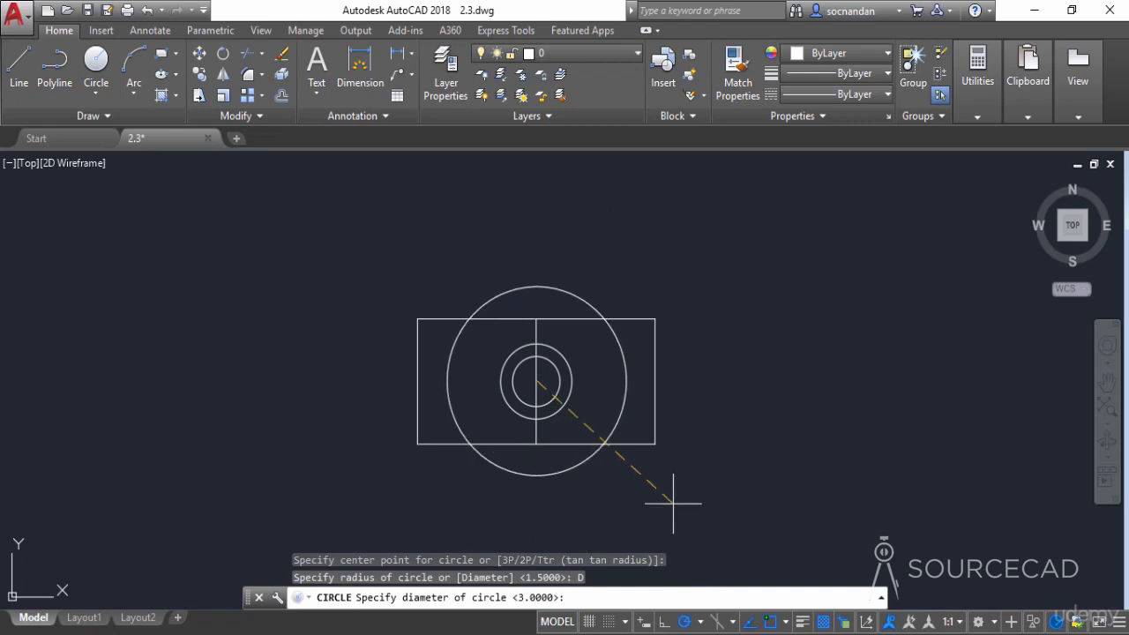
{"action": "type", "text": "4"}
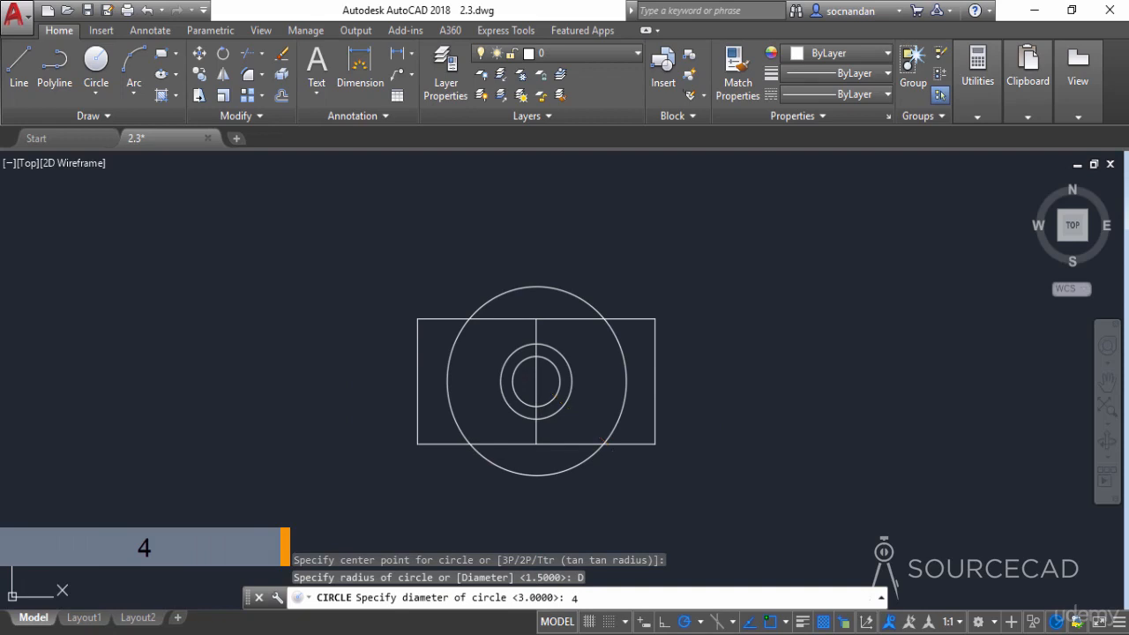
{"action": "key", "text": "Return"}
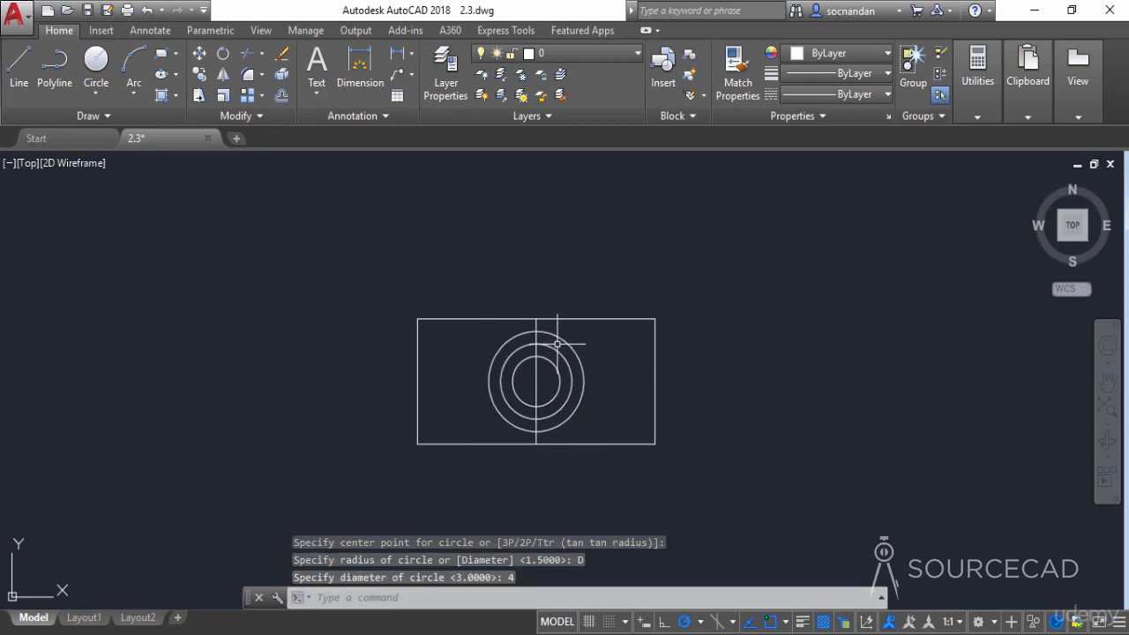
- Erase the three concentric circles, keeping the rectangle and its middle line
{"action": "mouse_move", "coordinate": [557, 337]}
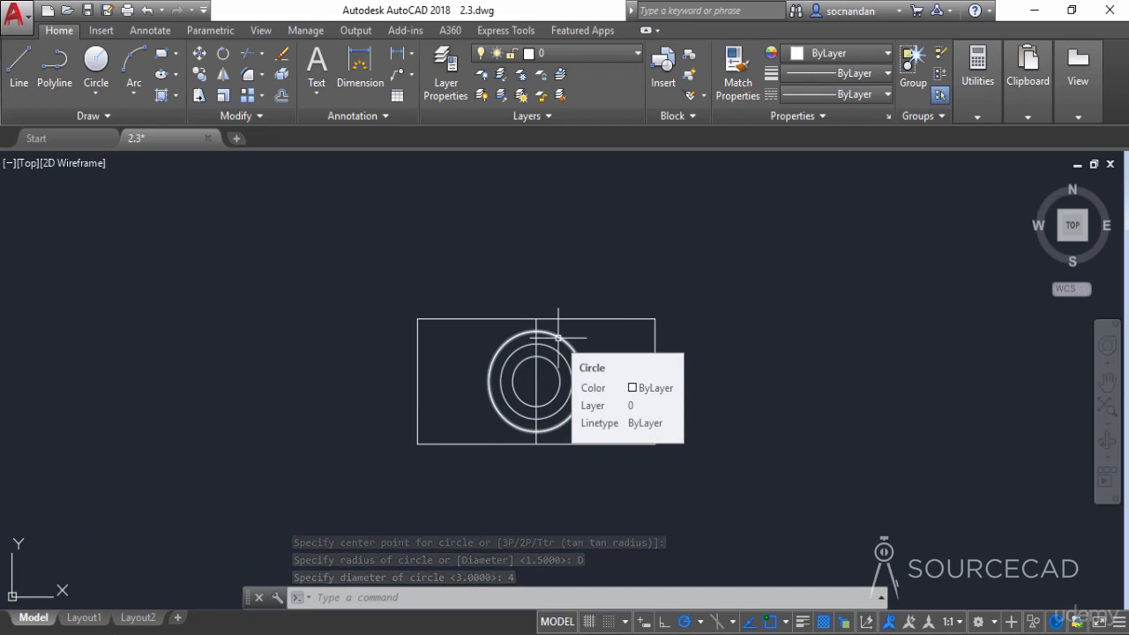
{"action": "left_click", "coordinate": [605, 397]}
{"action": "left_click", "coordinate": [554, 338]}
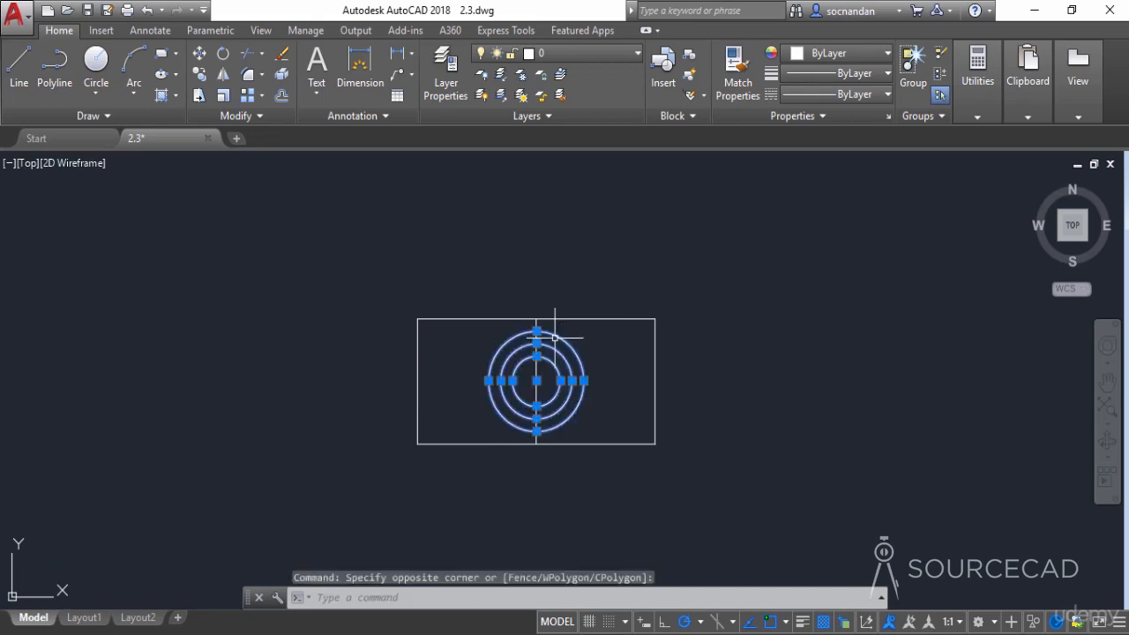
{"action": "right_click", "coordinate": [574, 277]}
{"action": "left_click", "coordinate": [618, 342]}
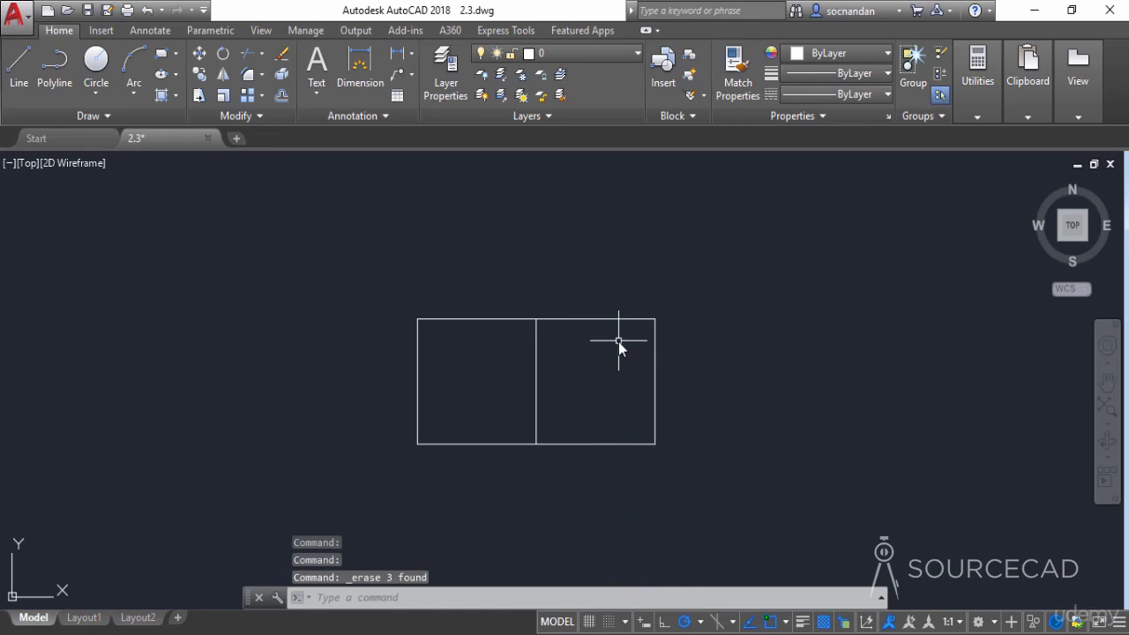
- Draw a 2-Point circle whose diameter runs from the upper to the lower endpoint of the rectangle's left edge
{"action": "left_click", "coordinate": [105, 98]}
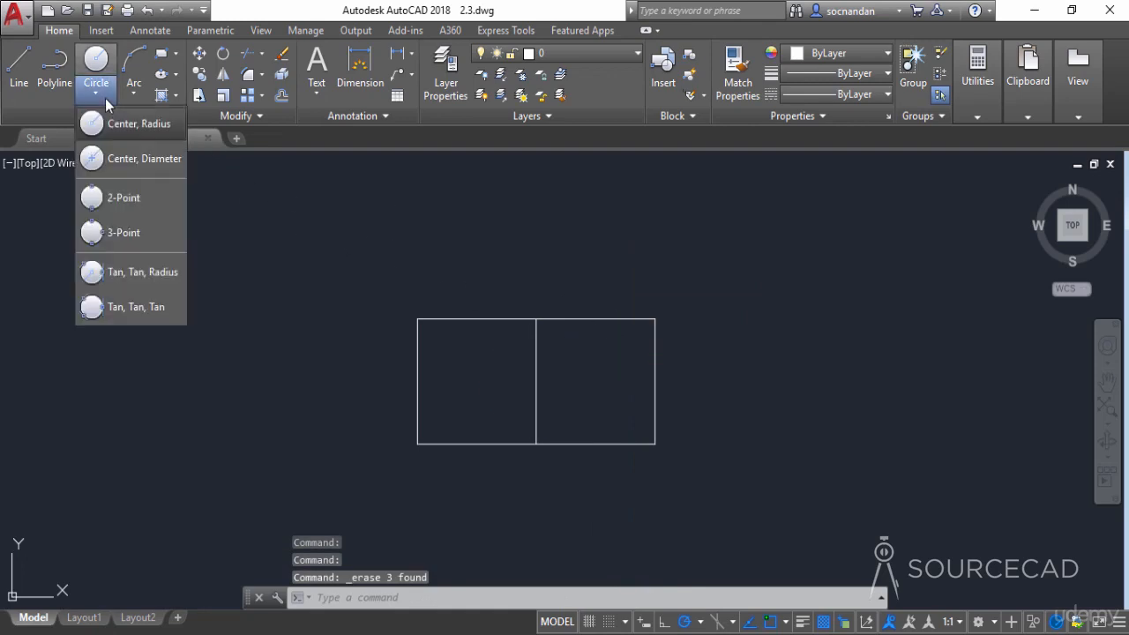
{"action": "left_click", "coordinate": [132, 197]}
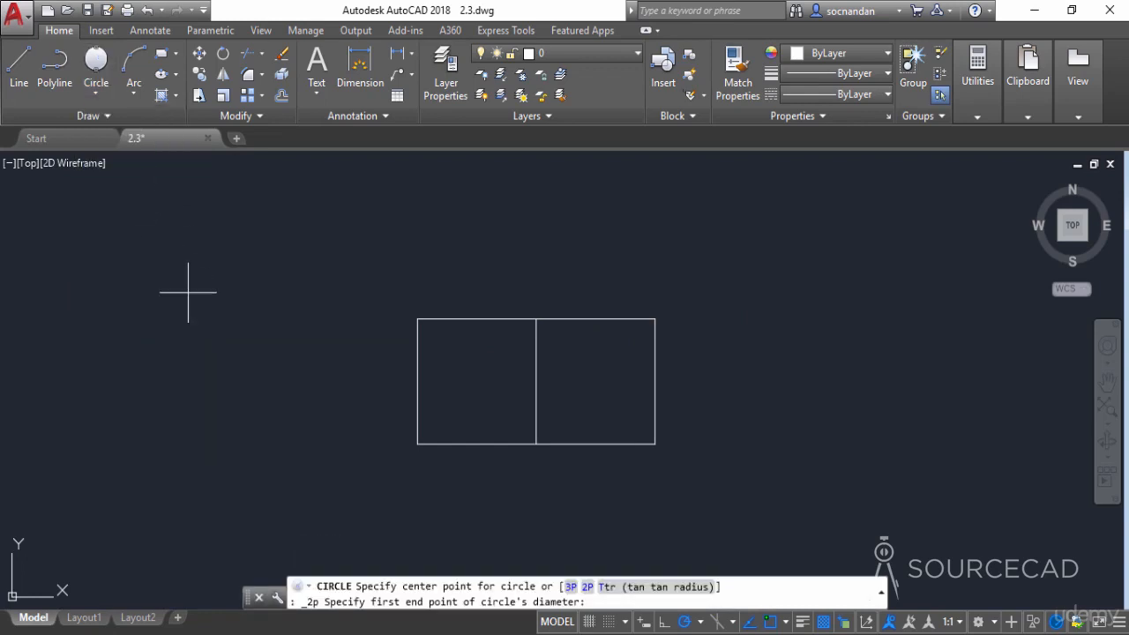
{"action": "left_click", "coordinate": [417, 319]}
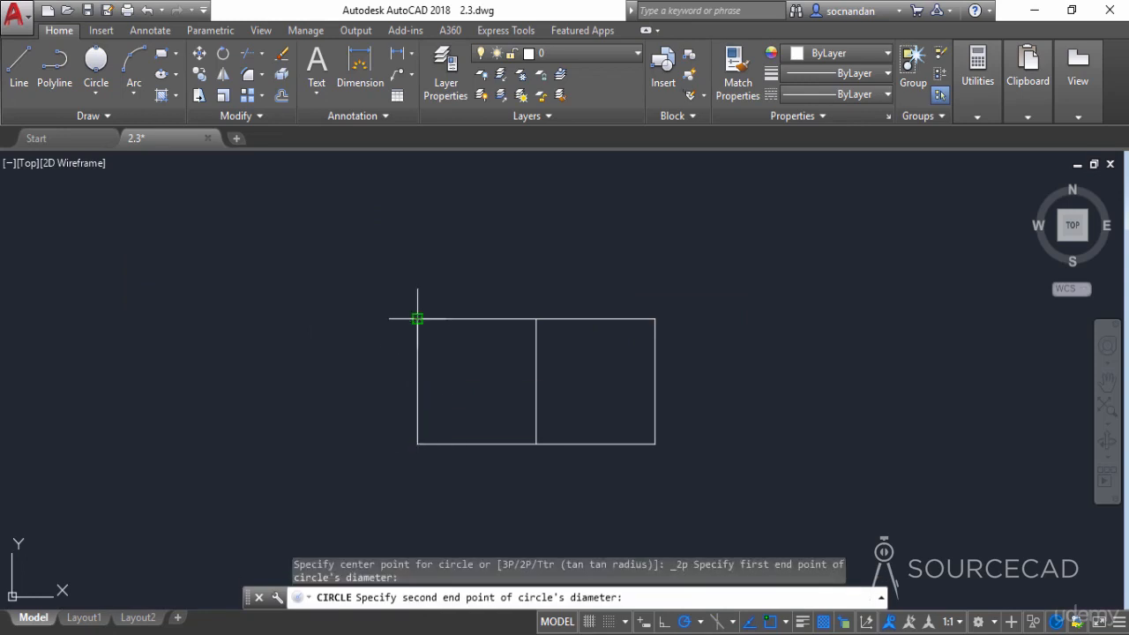
{"action": "left_click", "coordinate": [417, 443]}
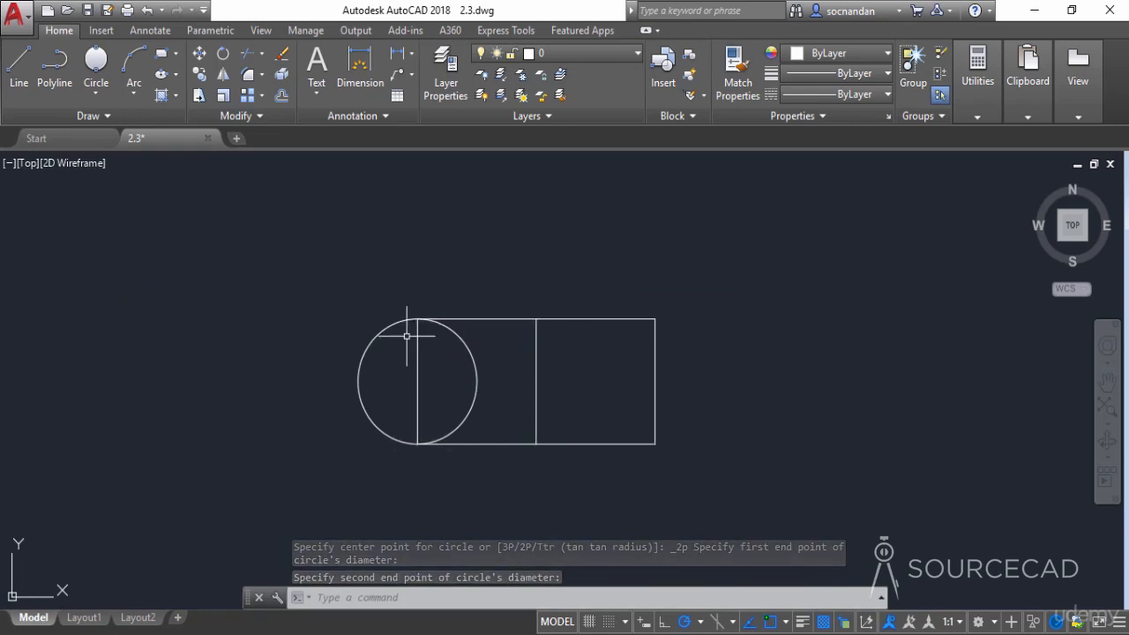
- Draw a 3-Point circle in the rectangle's right half through the midpoints of the middle line, right edge and bottom edge of that half
{"action": "left_click", "coordinate": [102, 93]}
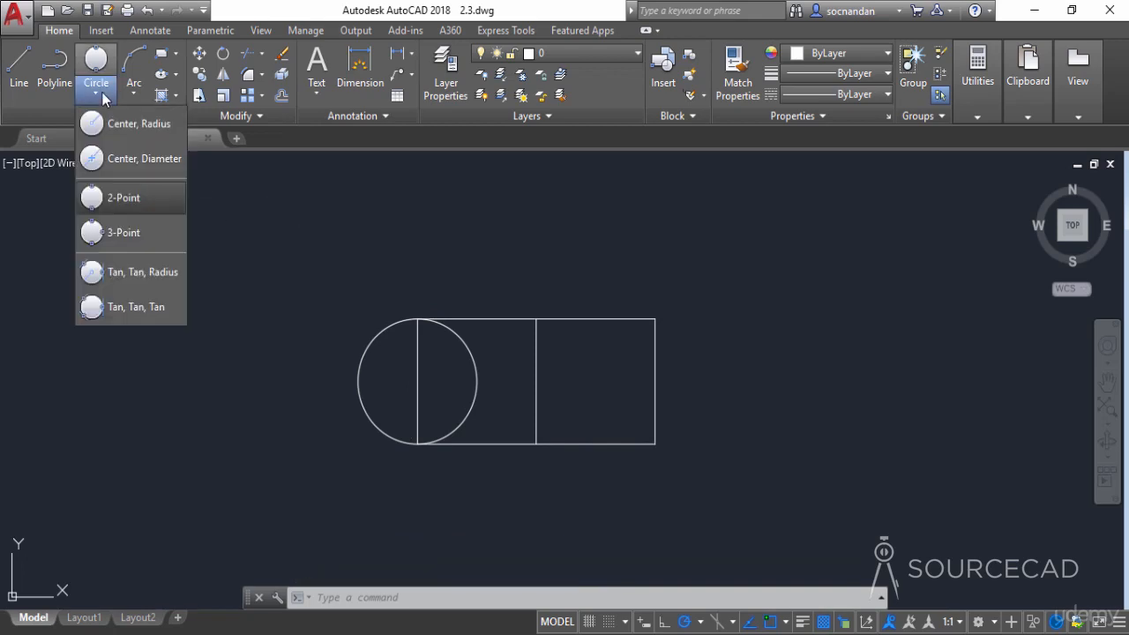
{"action": "left_click", "coordinate": [134, 237]}
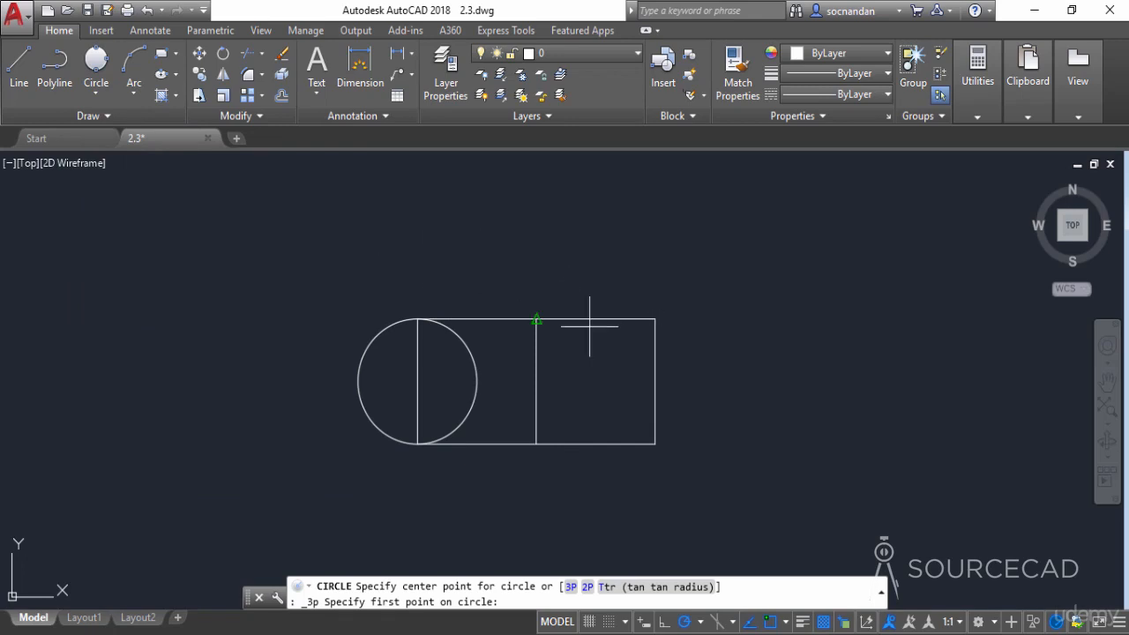
{"action": "left_click", "coordinate": [537, 381]}
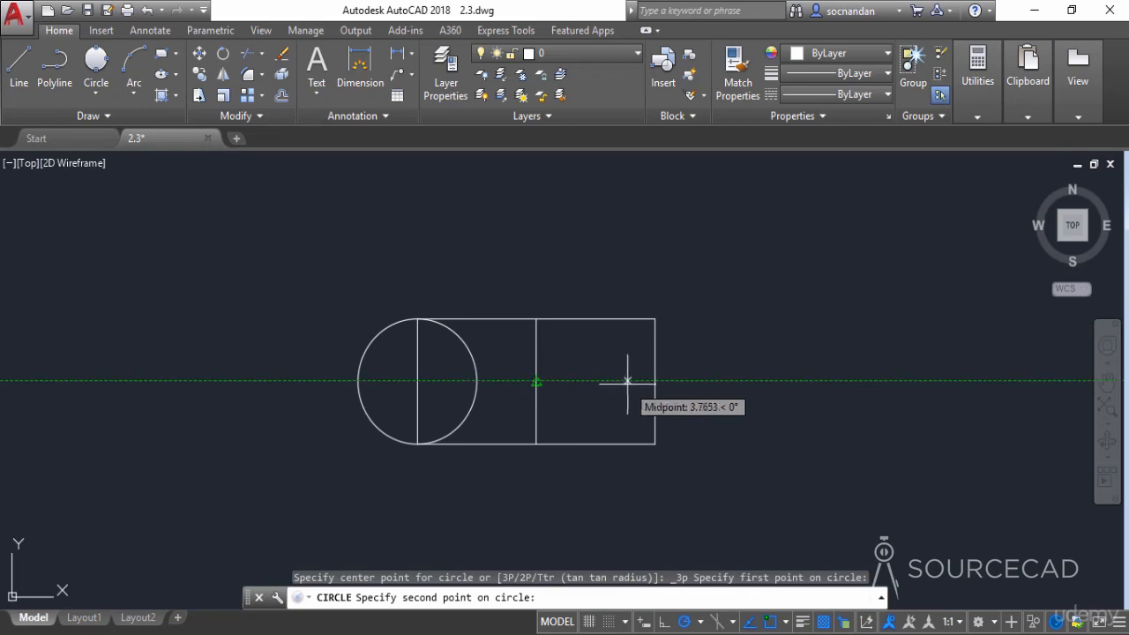
{"action": "left_click", "coordinate": [654, 381]}
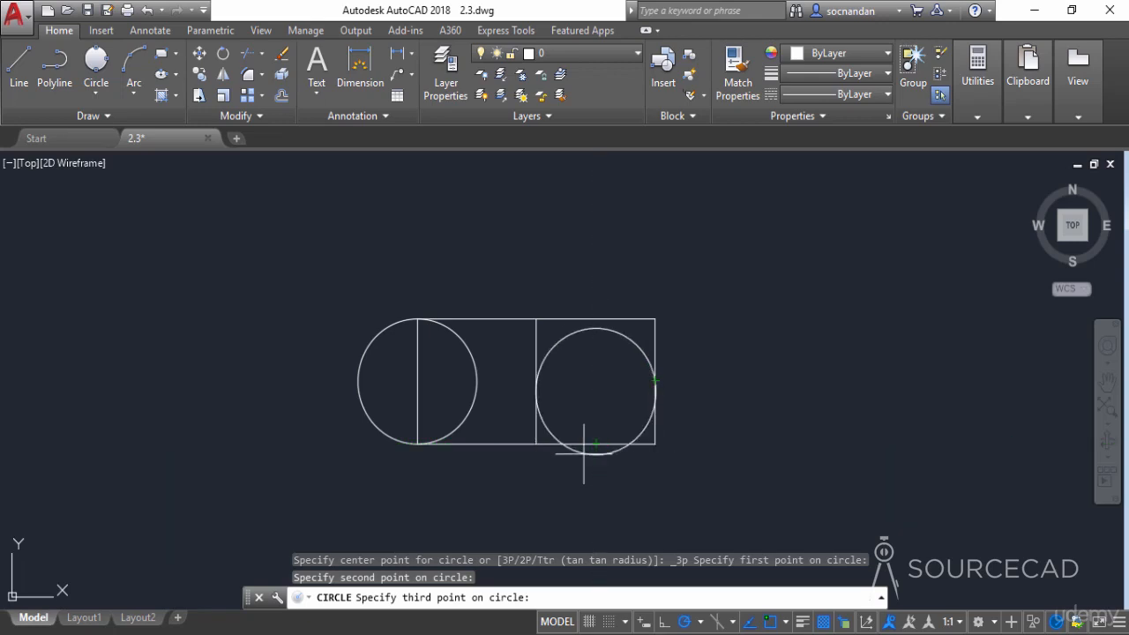
{"action": "left_click", "coordinate": [596, 443]}
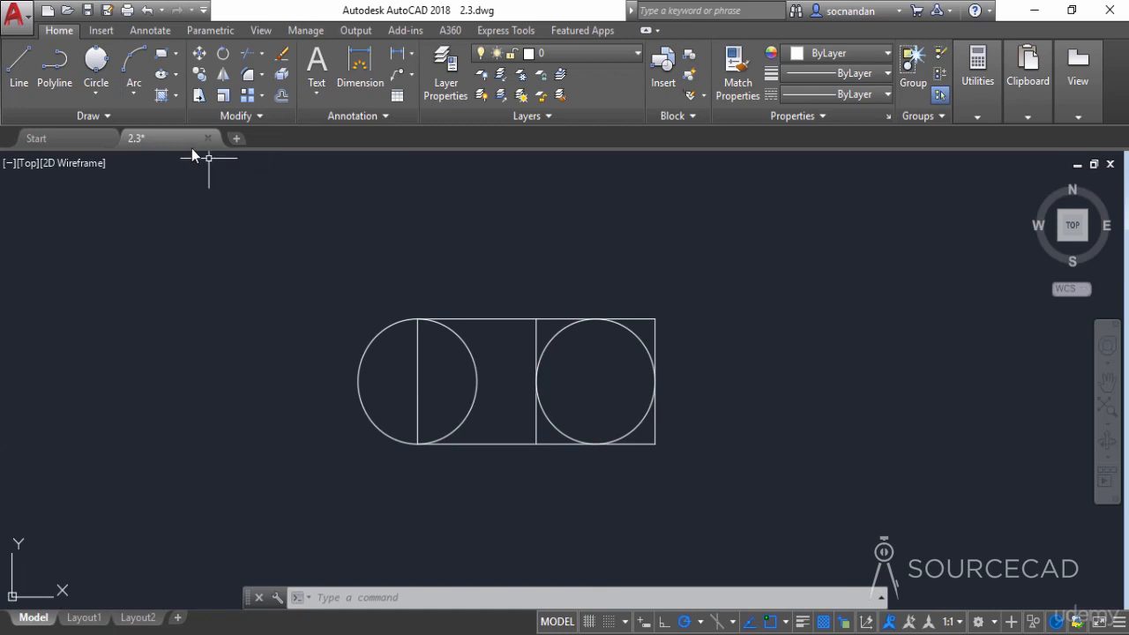
- Draw a Tan, Tan, Radius circle of radius 2 tangent to the left circle and the rectangle's top edge
{"action": "left_click", "coordinate": [96, 95]}
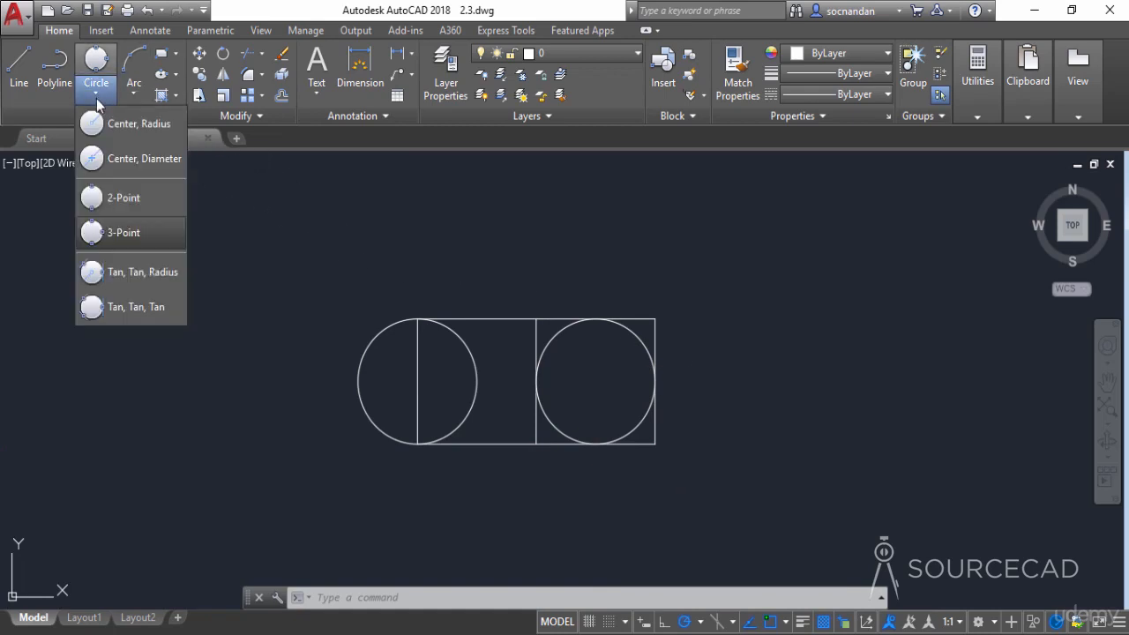
{"action": "left_click", "coordinate": [131, 276]}
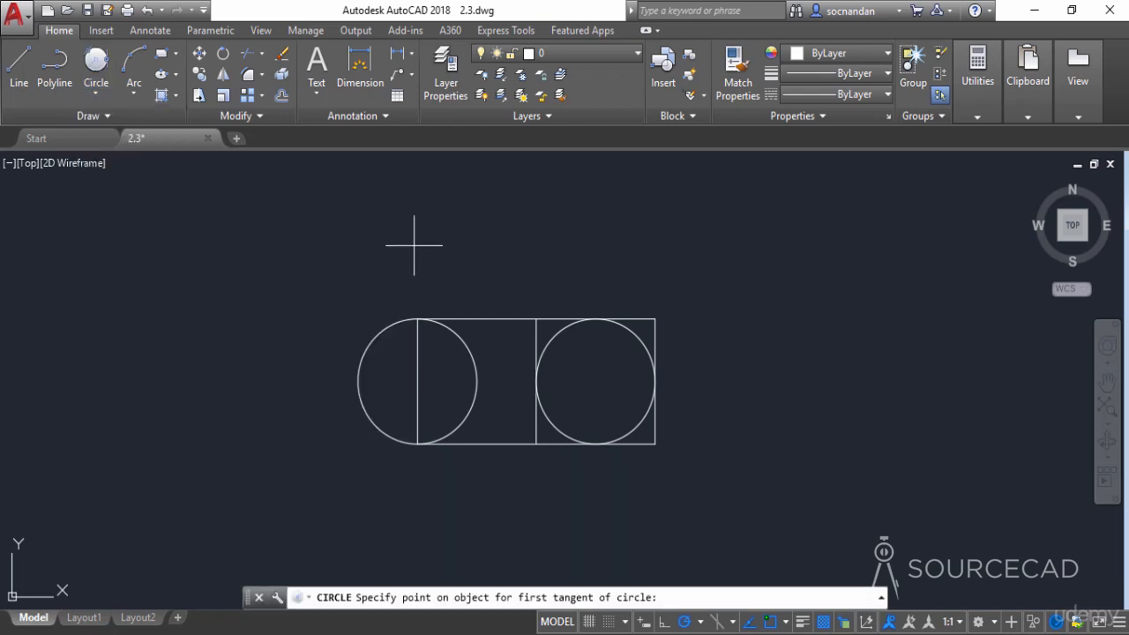
{"action": "left_click", "coordinate": [472, 357]}
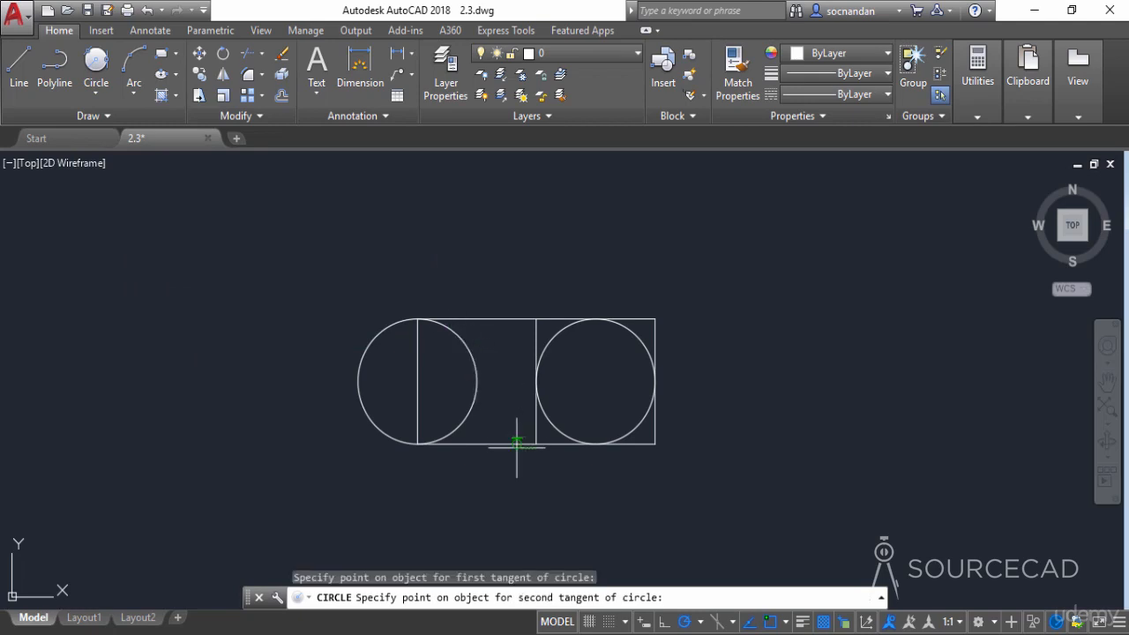
{"action": "left_click", "coordinate": [504, 318]}
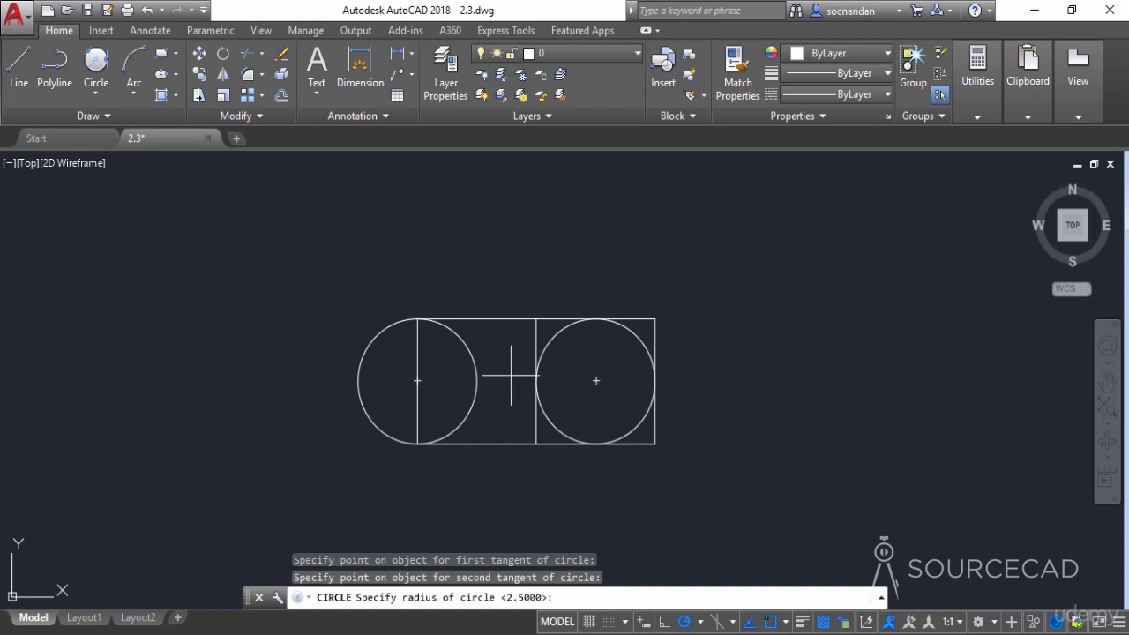
{"action": "type", "text": "2"}
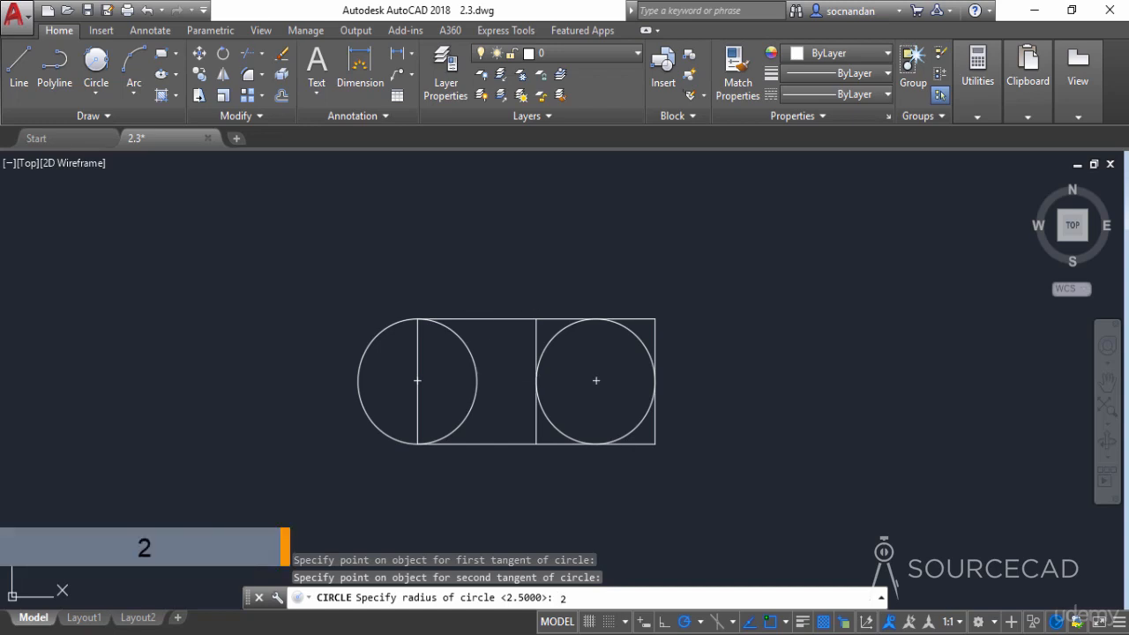
{"action": "key", "text": "Return"}
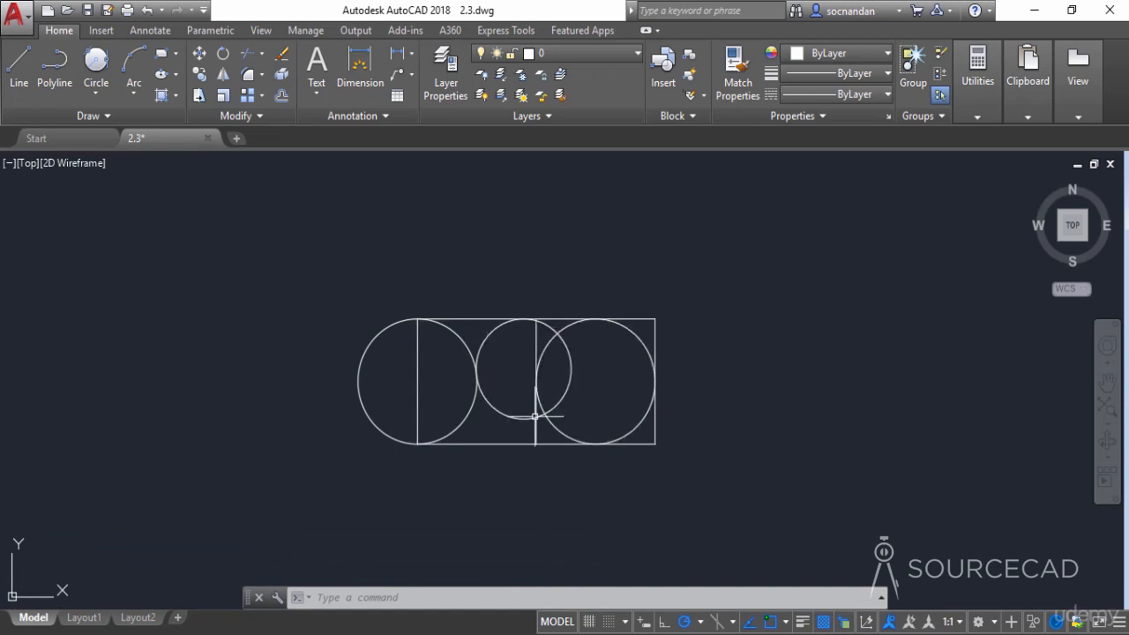
{"action": "left_click", "coordinate": [536, 338]}
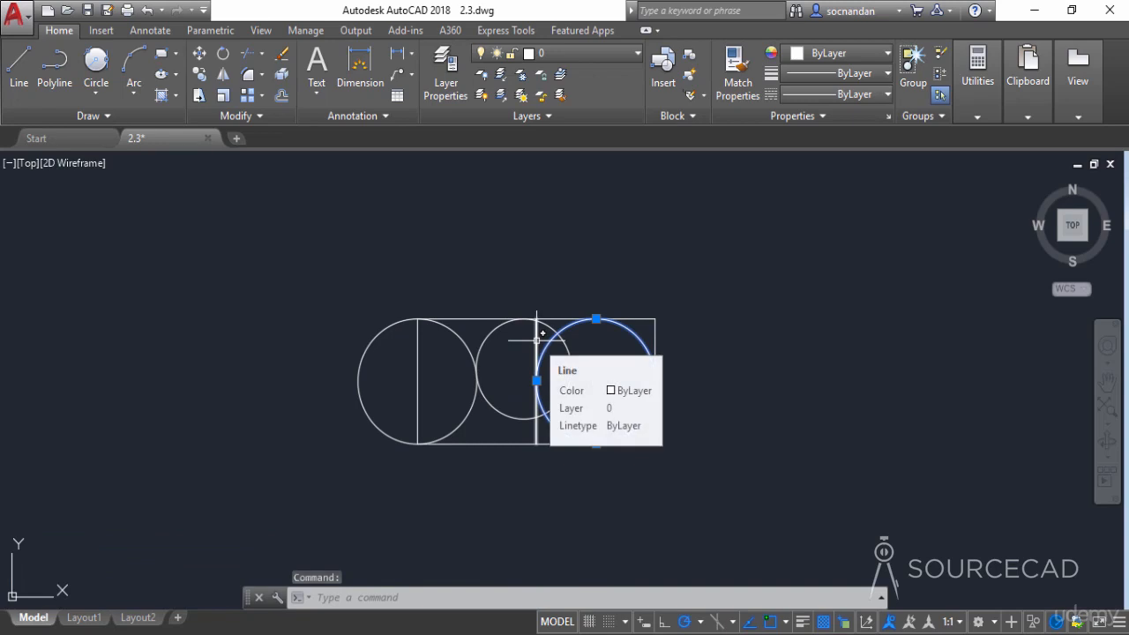
{"action": "key", "text": "Escape"}
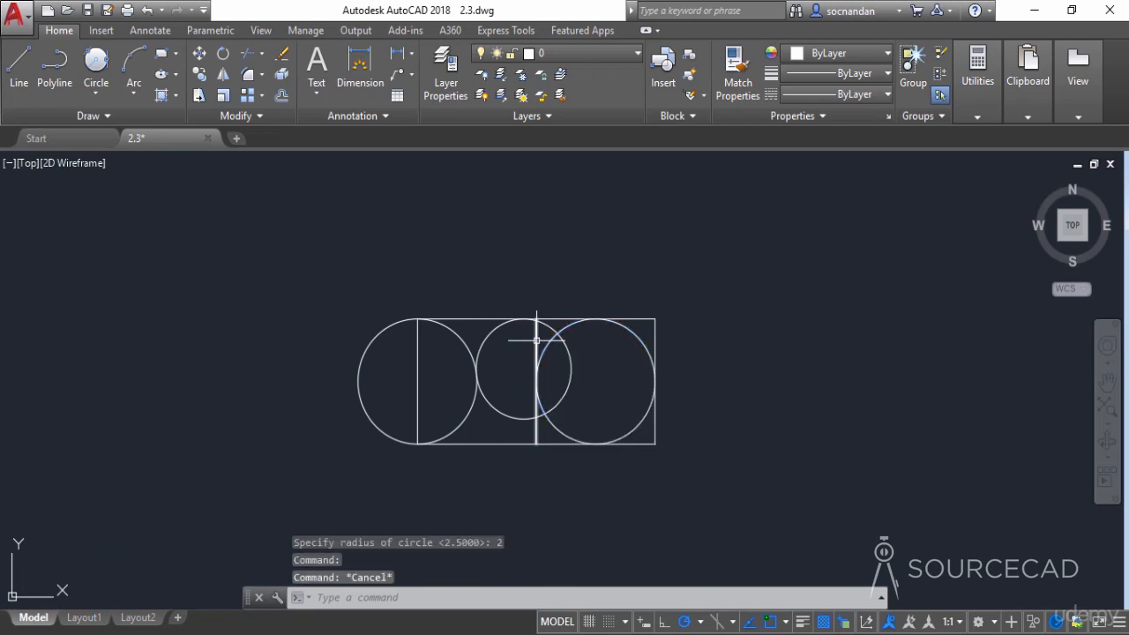
- Erase the rectangle's middle line and the small circle that overlaps it
{"action": "left_click", "coordinate": [532, 336]}
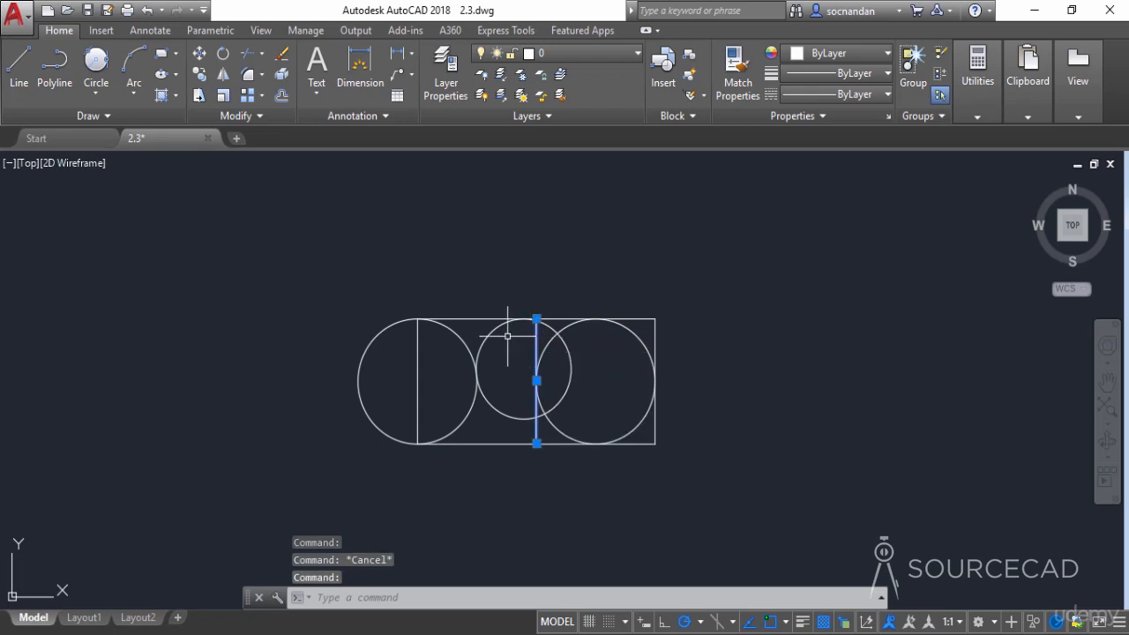
{"action": "left_click", "coordinate": [496, 329]}
{"action": "right_click", "coordinate": [509, 236]}
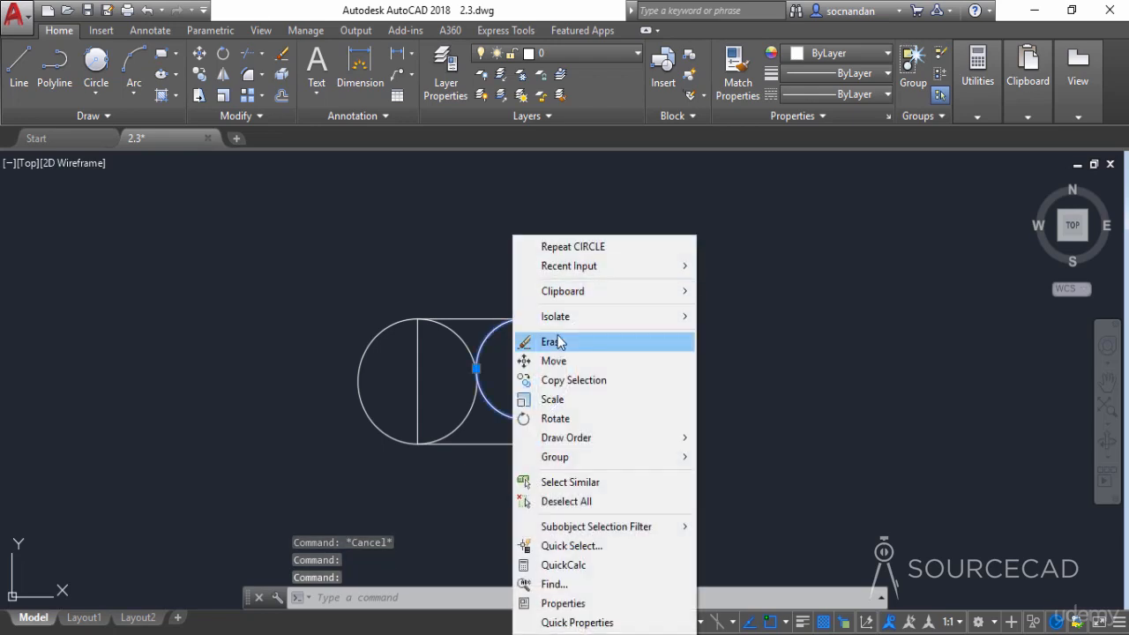
{"action": "left_click", "coordinate": [556, 339]}
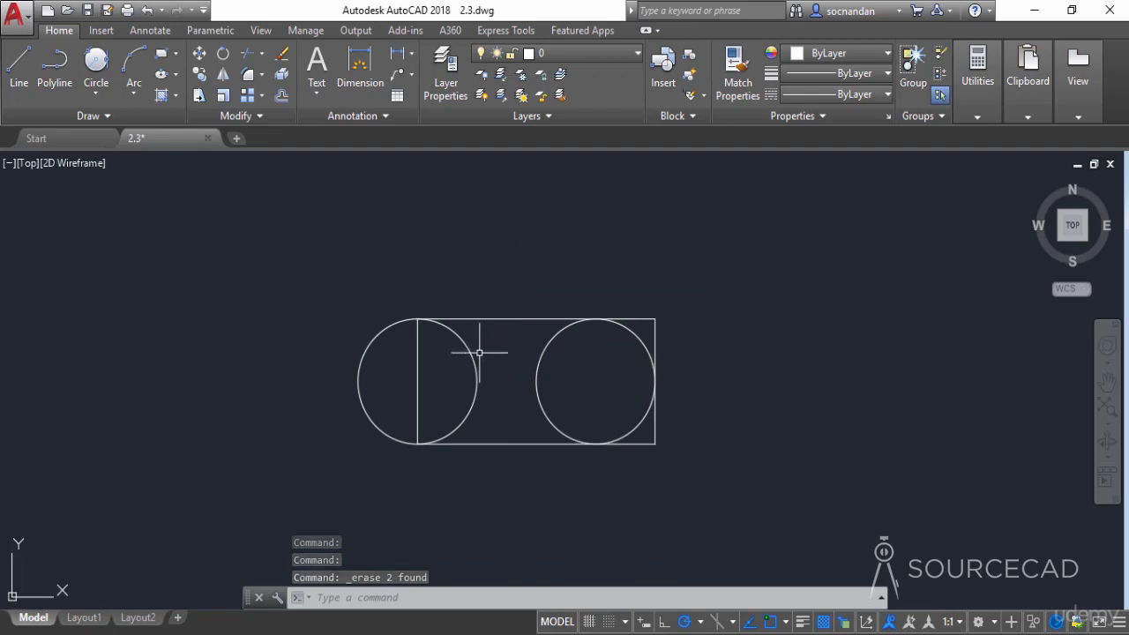
- Draw a Tan, Tan, Tan circle tangent to the left circle, the rectangle's top edge and the right circle
{"action": "left_click", "coordinate": [86, 96]}
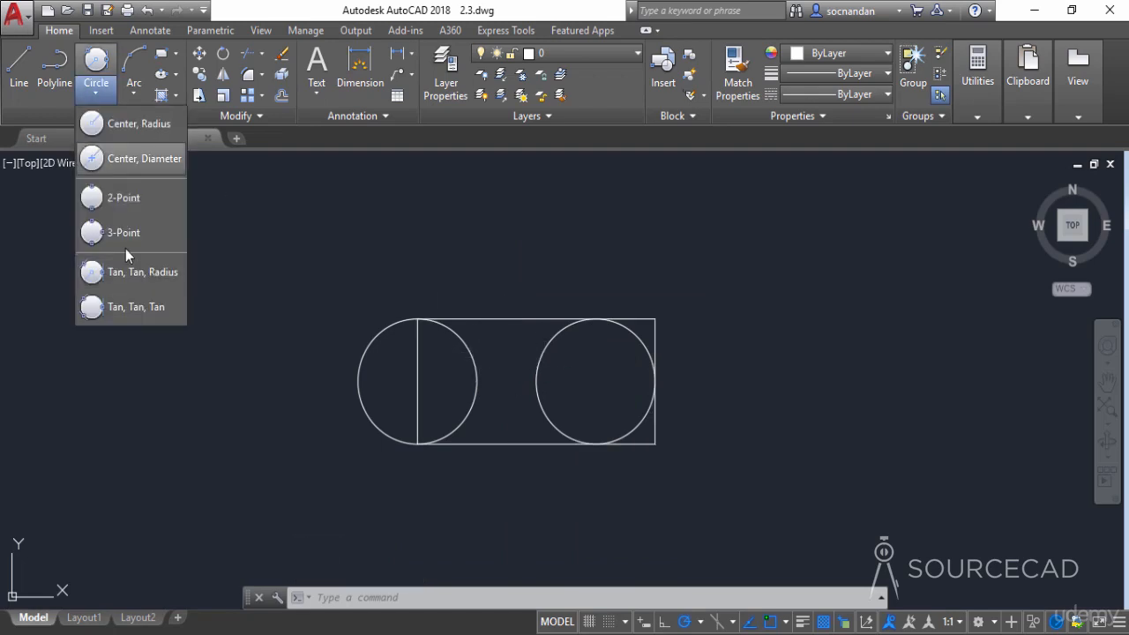
{"action": "left_click", "coordinate": [149, 307]}
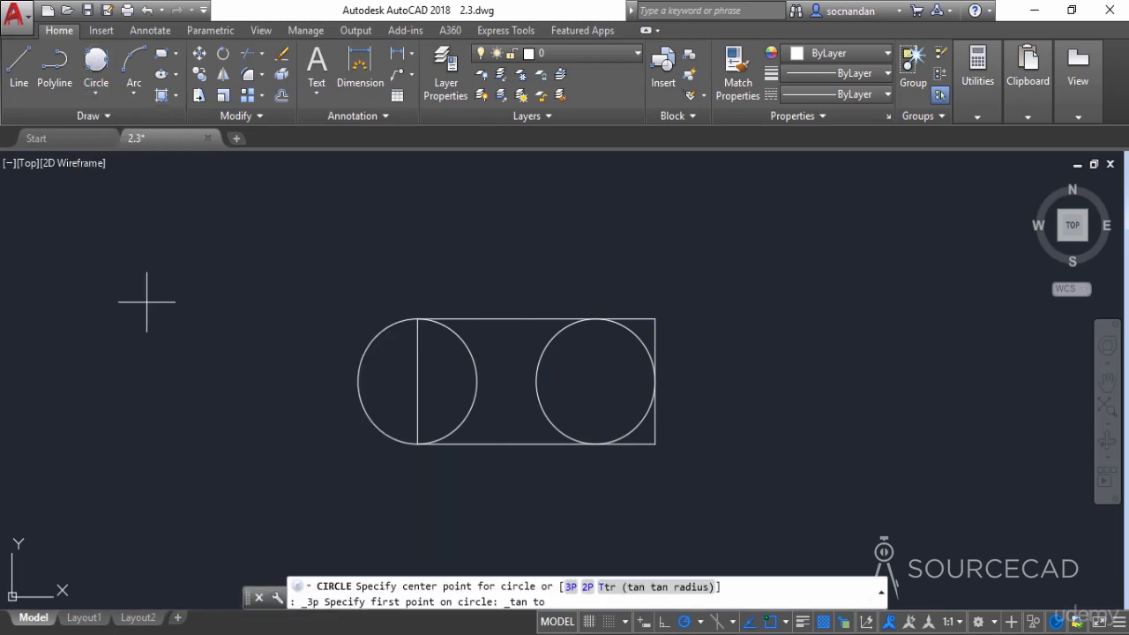
{"action": "left_click", "coordinate": [454, 345]}
{"action": "left_click", "coordinate": [507, 315]}
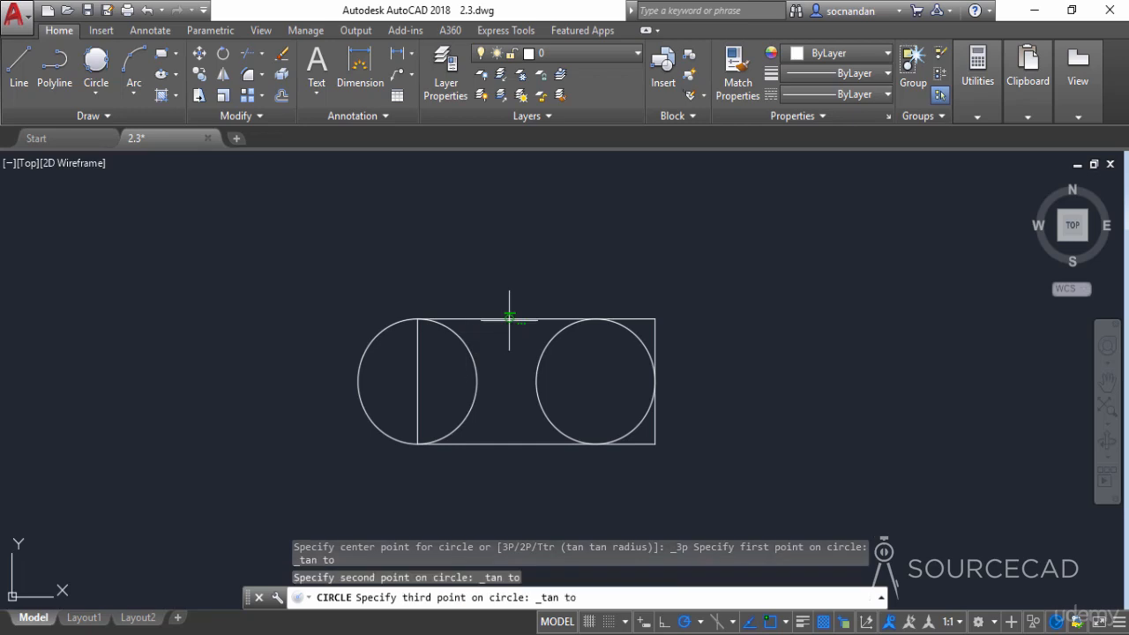
{"action": "left_click", "coordinate": [540, 360]}
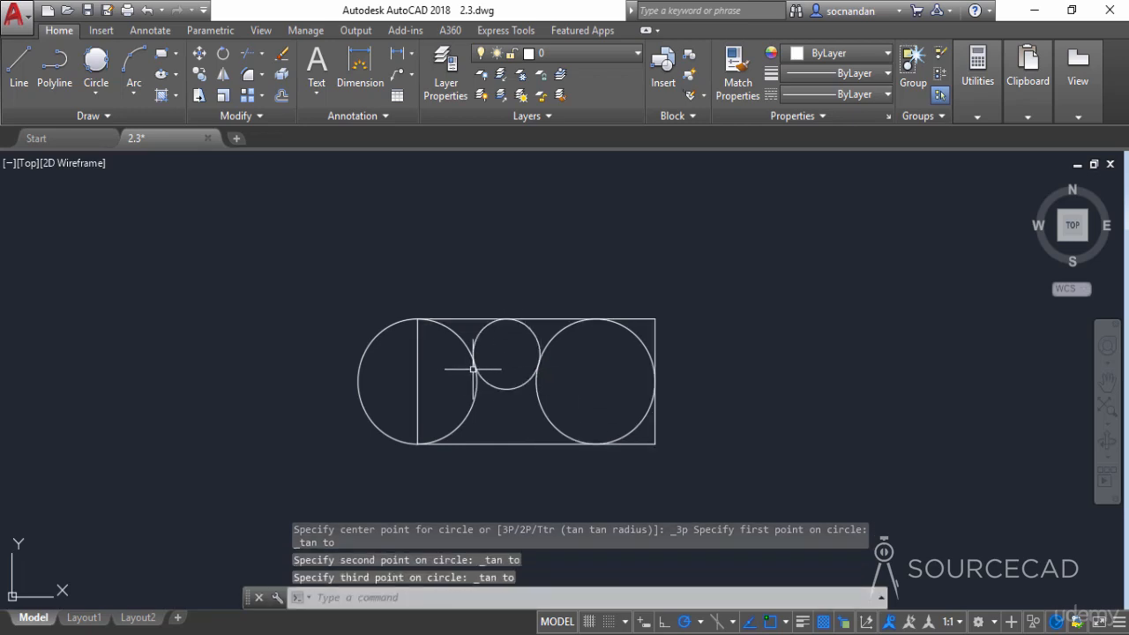